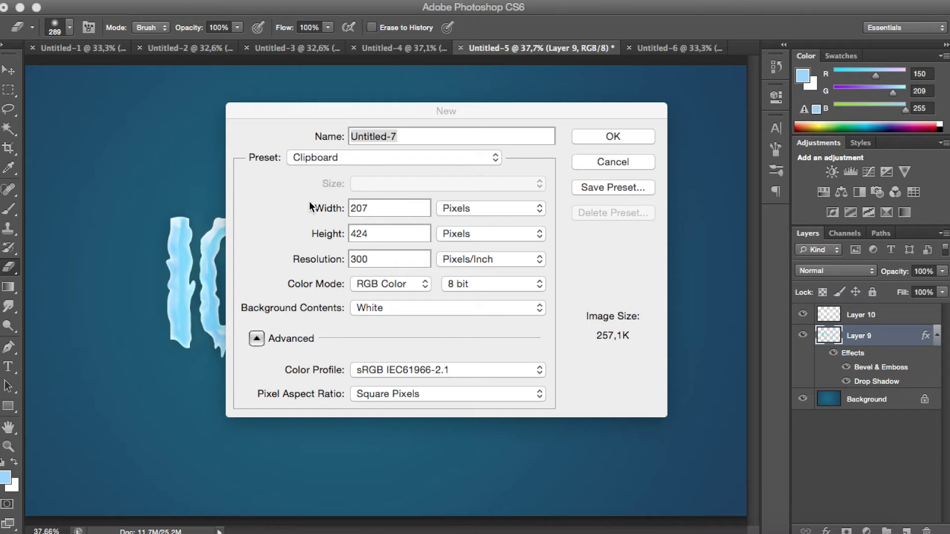
Step: Create a new white document 2560 pixels wide by 1600 pixels high
left_click_drag(384, 208, 329, 210)
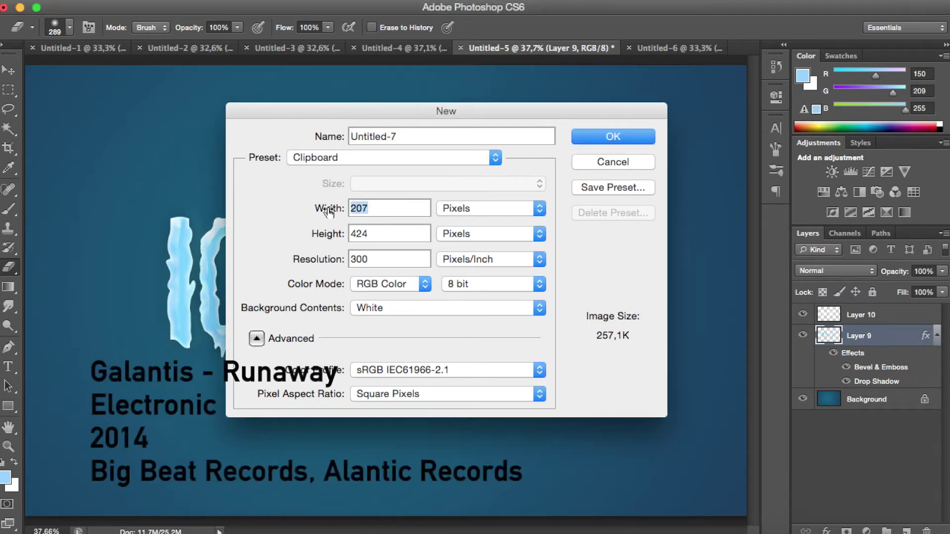
type("2560")
left_click_drag(404, 241, 243, 227)
type("1600")
left_click(624, 142)
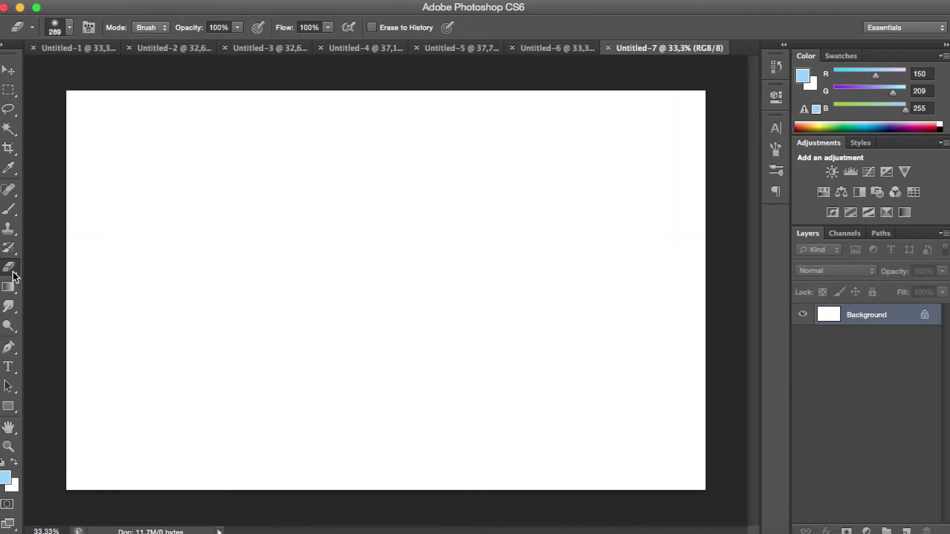
left_click(10, 287)
Step: Set up a teal-to-dark-blue gradient in the Gradient Editor
left_click(81, 28)
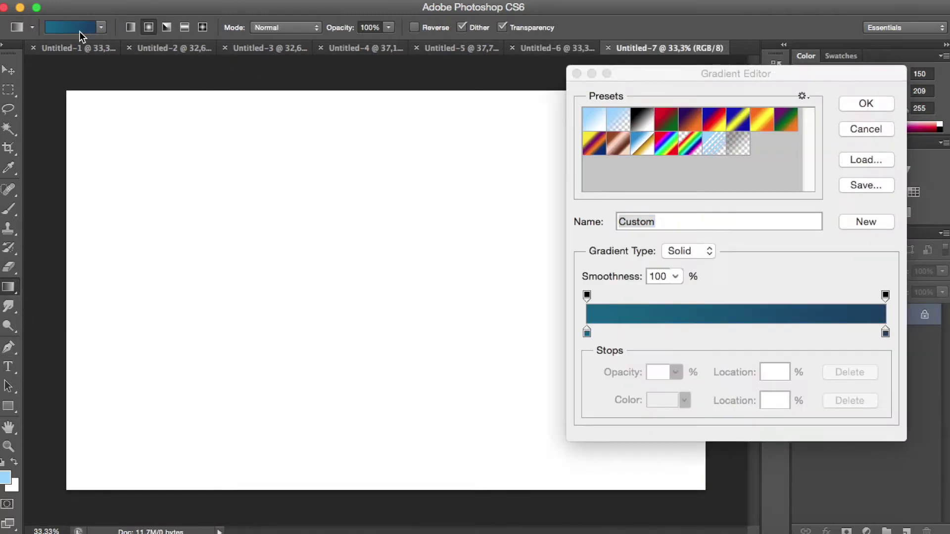
left_click(587, 333)
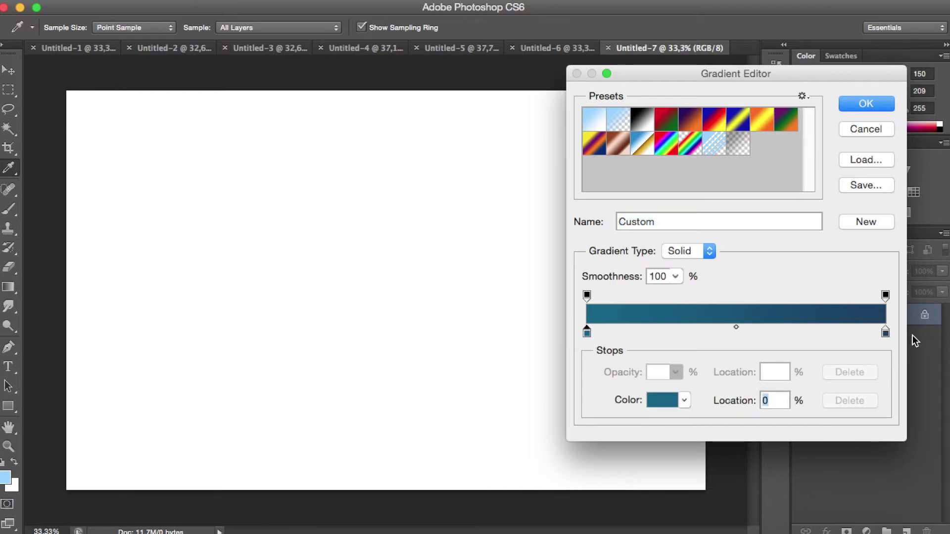
left_click(885, 333)
left_click(860, 104)
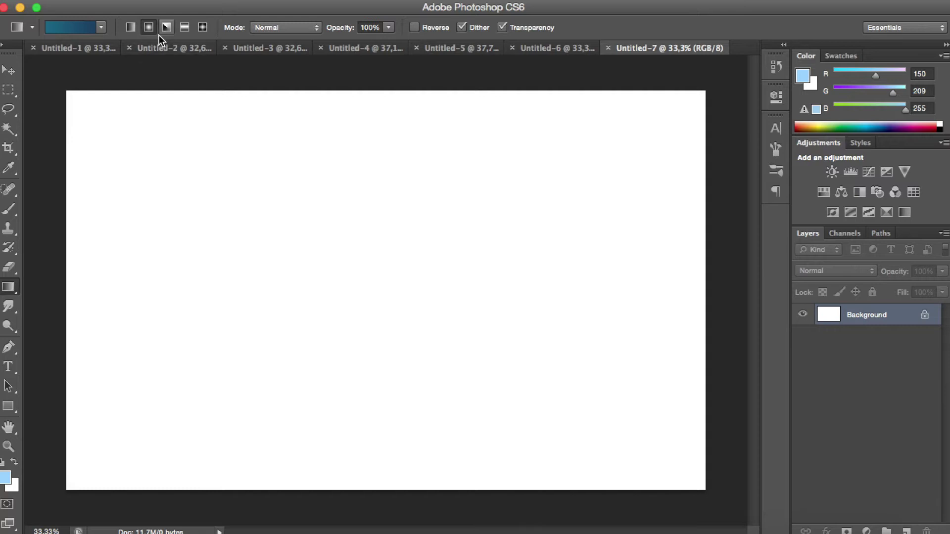
Step: Drag a radial gradient from the canvas centre to the right edge, then add Layer 1
left_click_drag(372, 272, 715, 275)
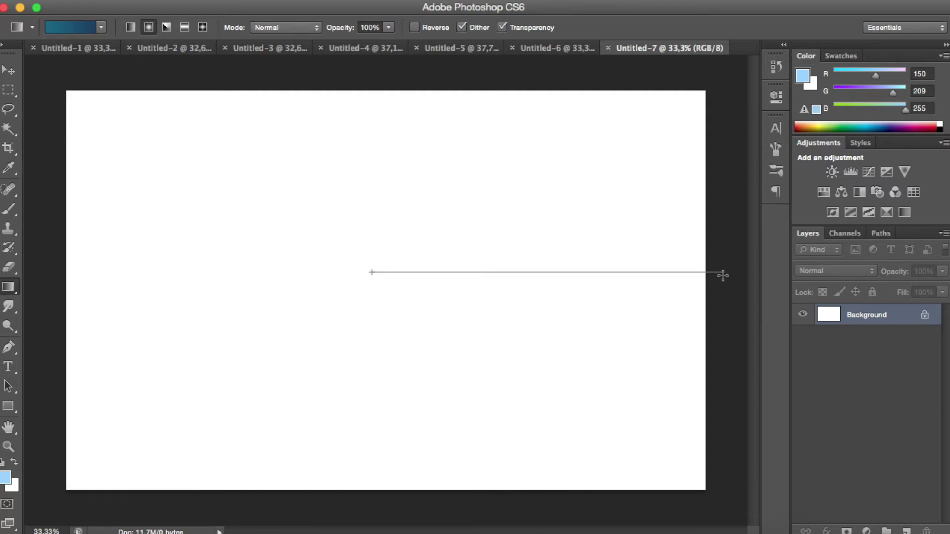
left_click_drag(726, 275, 717, 276)
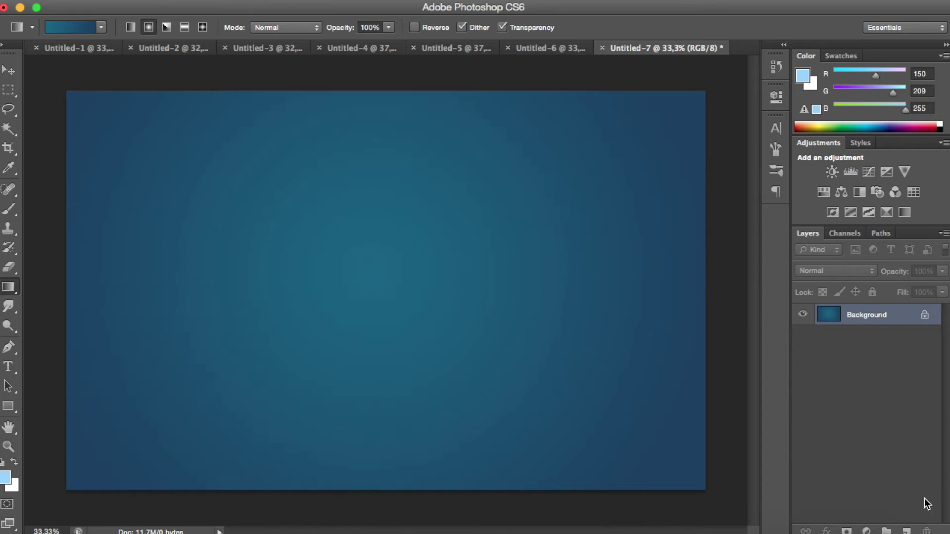
left_click(907, 531)
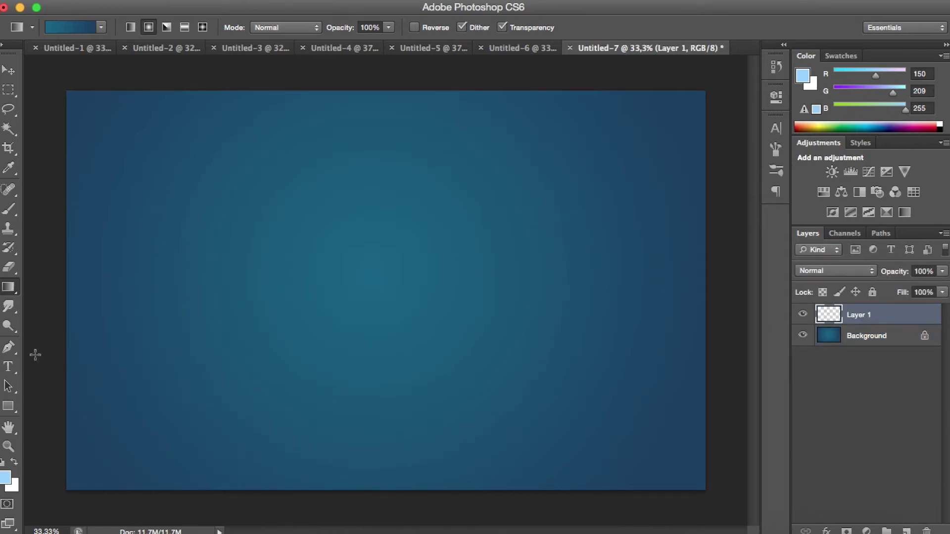
Step: Type the ICY TEXT lettering on the canvas and commit it
left_click(8, 366)
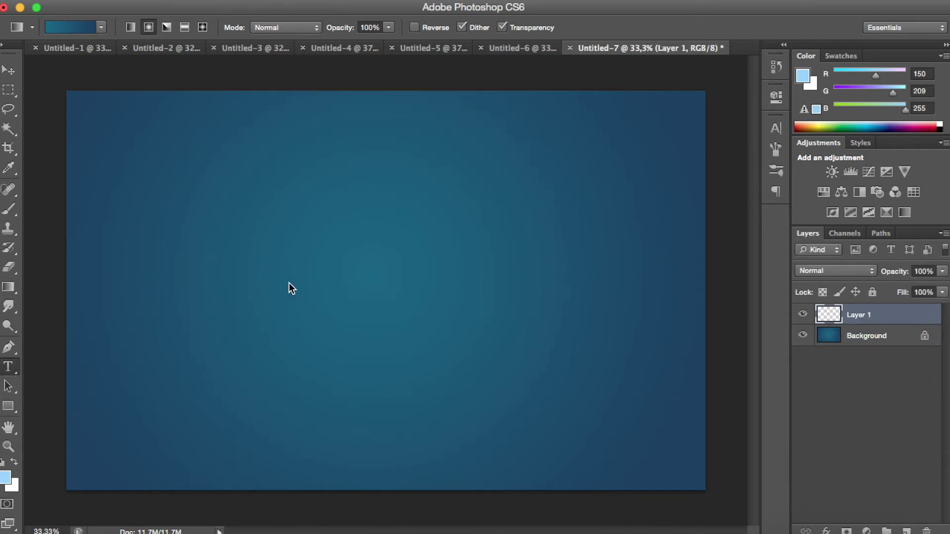
left_click(278, 284)
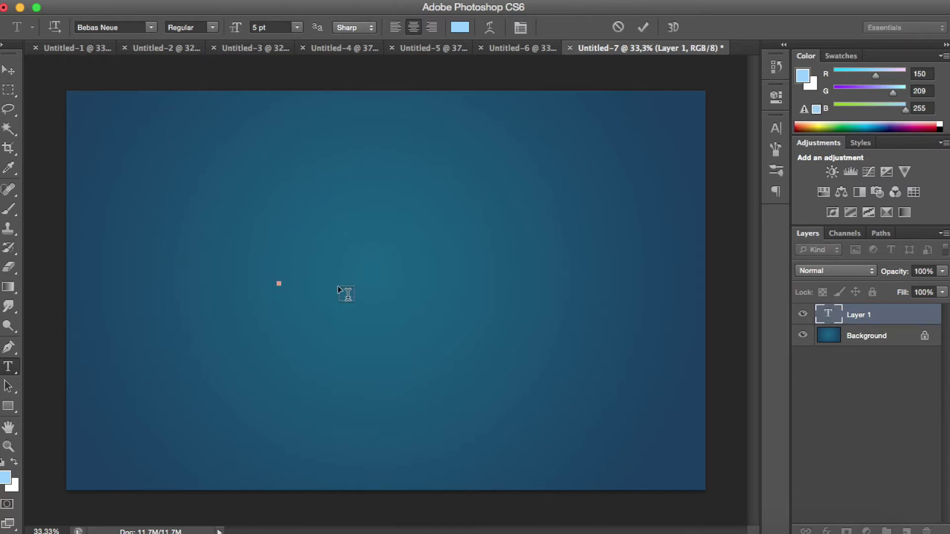
type("text")
key("ctrl+Return")
Step: Scale the lettering up to about 148.57 pt, centre it, and select its letters
key("ctrl+t")
left_click_drag(286, 279, 608, 199)
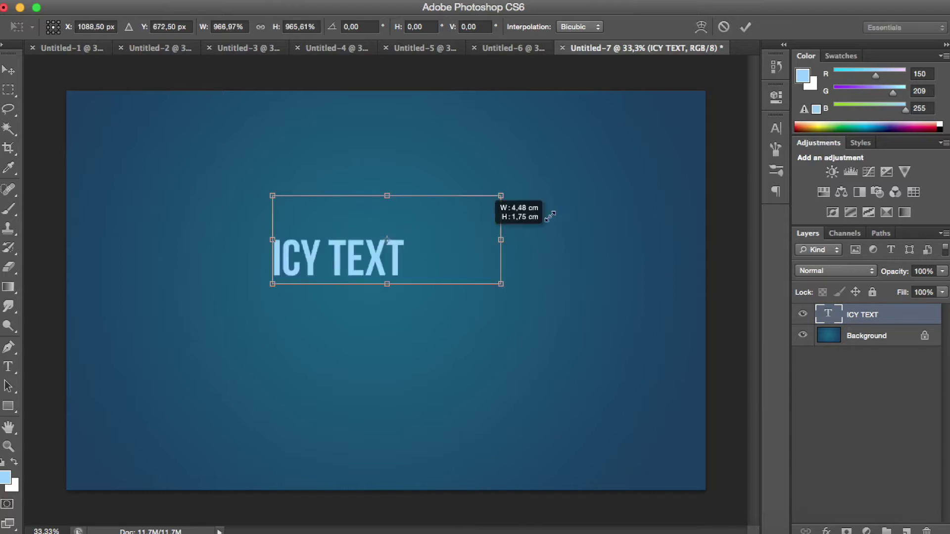
left_click_drag(435, 225, 365, 278)
mouse_move(516, 214)
left_mouse_down()
mouse_move(613, 201)
mouse_move(604, 187)
left_mouse_up()
left_click_drag(519, 250, 509, 265)
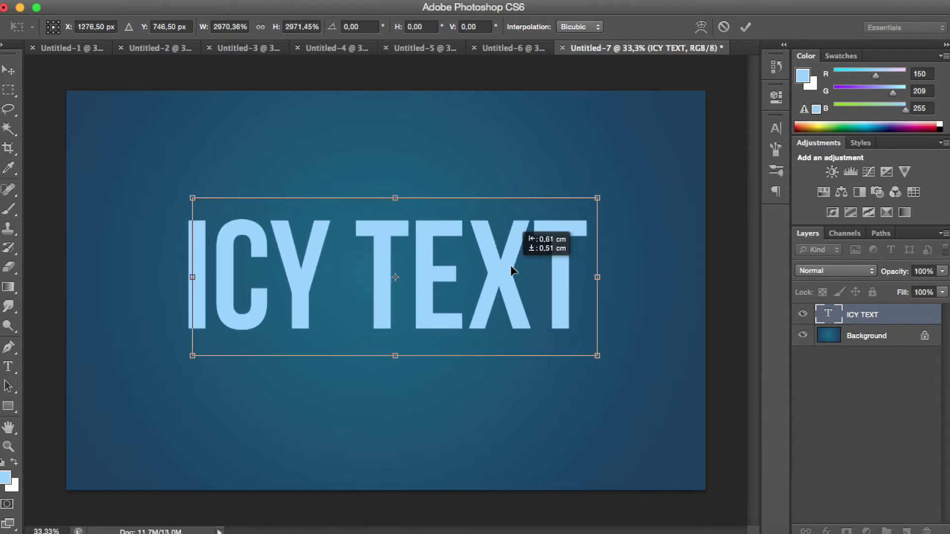
key("Return")
key("t")
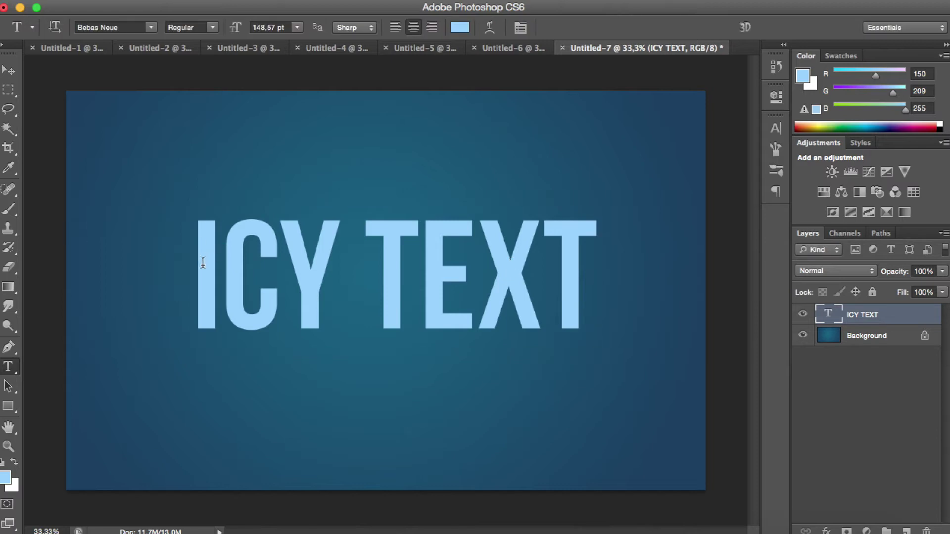
left_click_drag(203, 262, 717, 271)
Step: Recolour the letters sky blue (R 94, G 185, B 255)
left_click(5, 477)
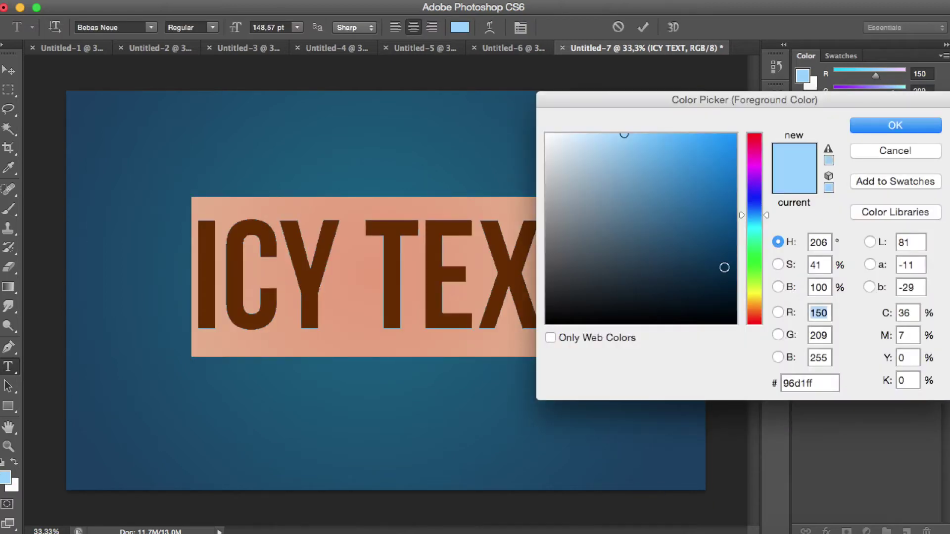
left_click_drag(675, 193, 666, 134)
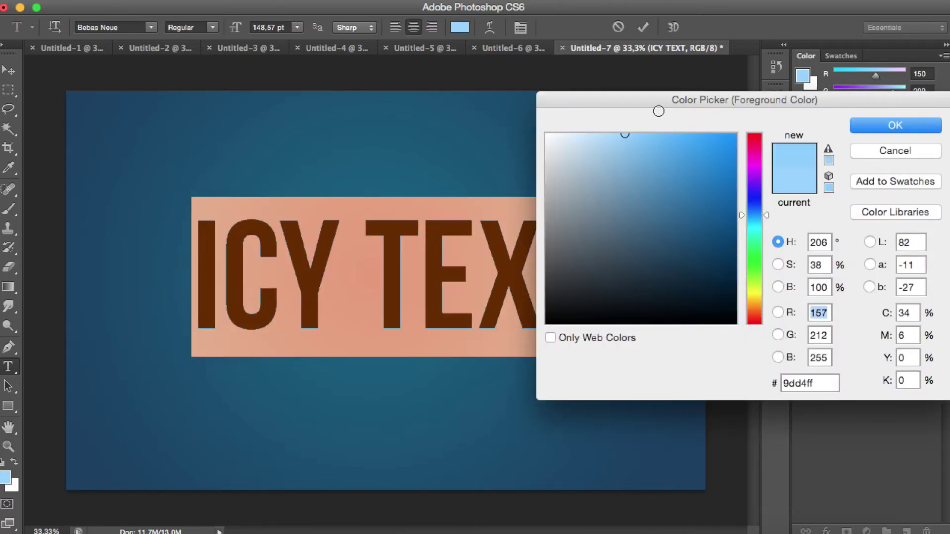
left_click(874, 128)
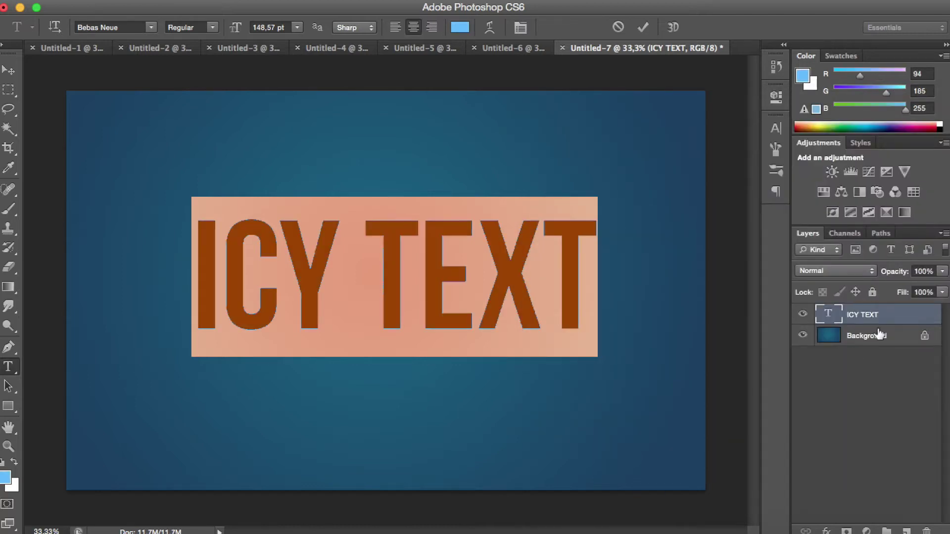
left_click(886, 319)
Step: Nudge the ICY TEXT lettering slightly left with the Move tool
key("v")
left_click_drag(353, 245, 348, 245)
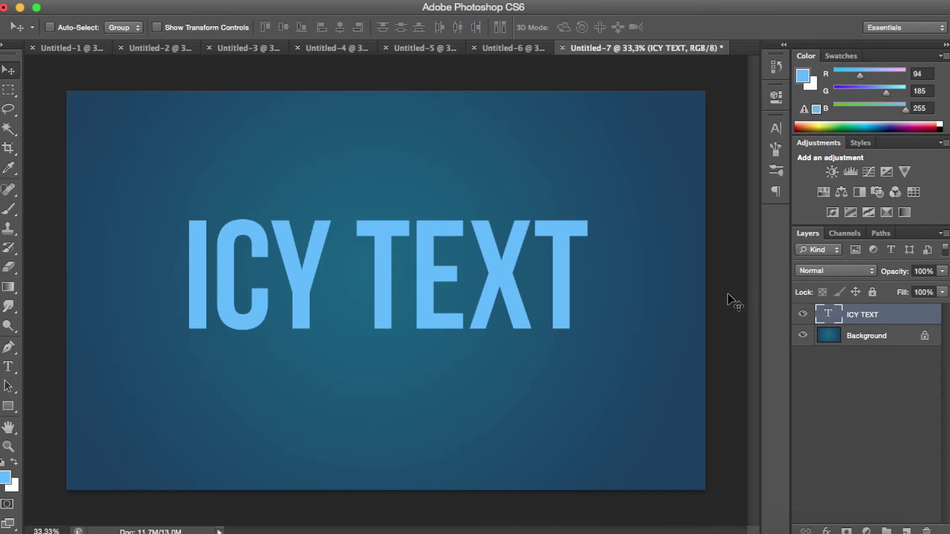
left_click(347, 0)
Step: Choose Filter > Liquify and agree to rasterize the ICY TEXT type layer
left_click(404, 32)
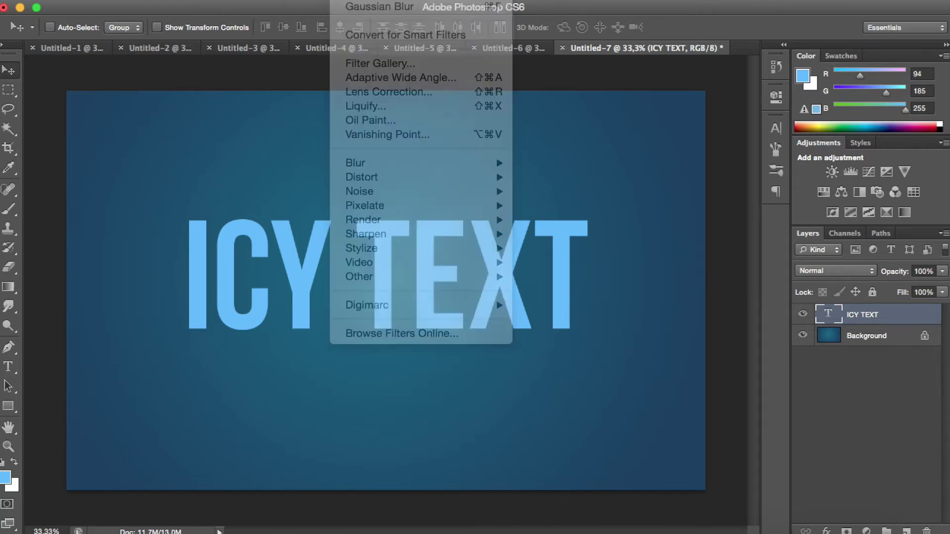
left_click(359, 1)
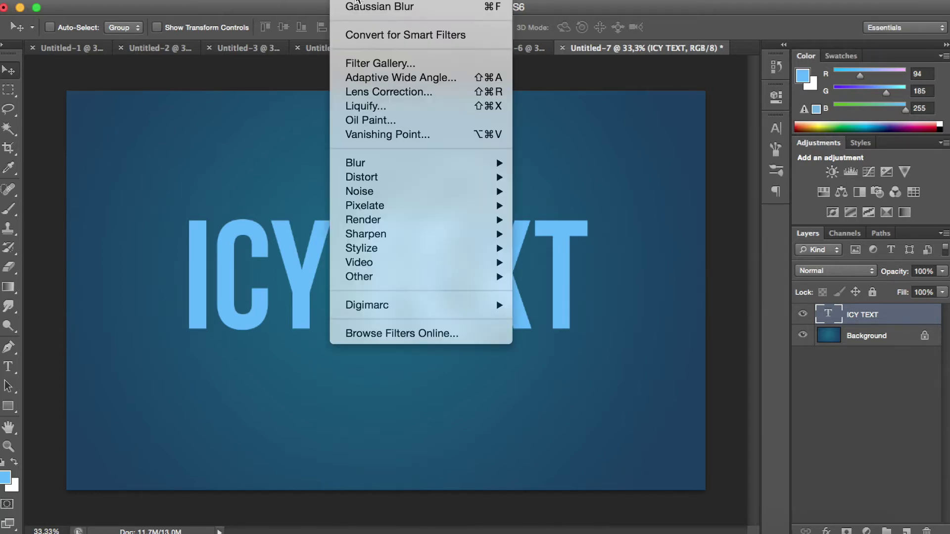
left_click(366, 107)
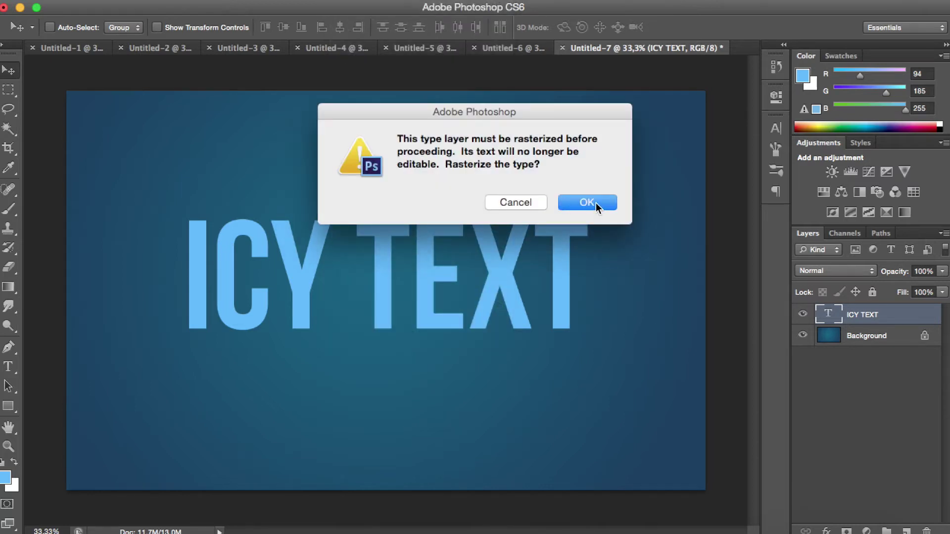
left_click(596, 203)
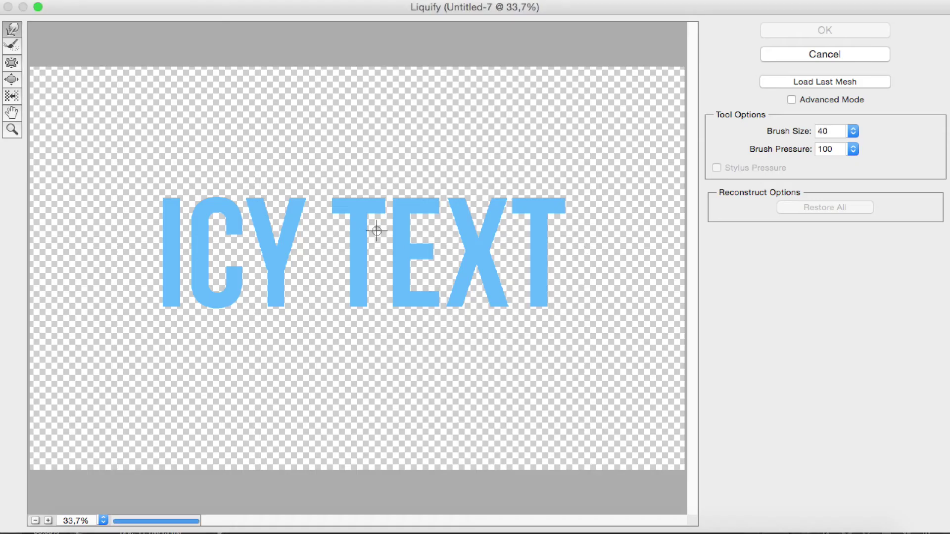
Step: With a size-100 Forward Warp brush, make the I's edges wavy
double_click(835, 131)
type("100")
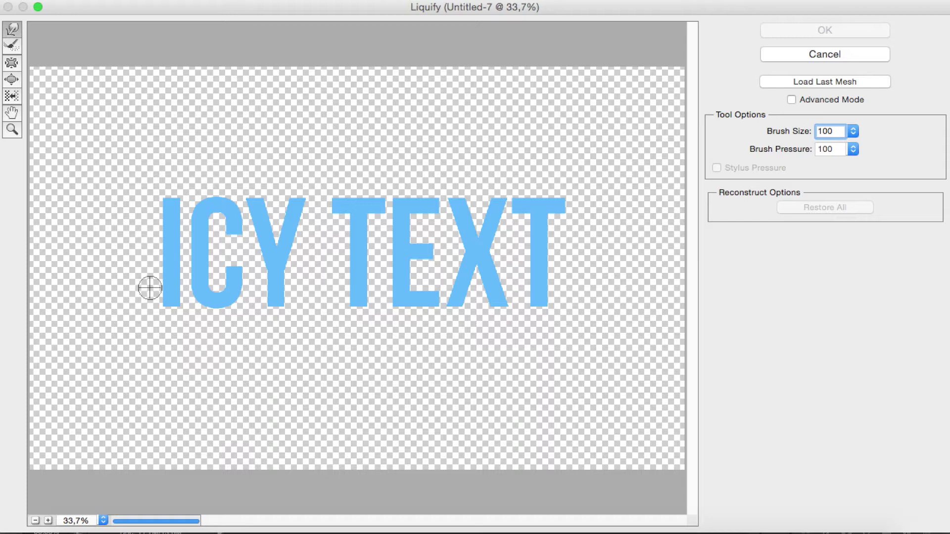
left_click_drag(151, 302, 153, 284)
mouse_move(171, 250)
left_mouse_down()
mouse_move(178, 220)
mouse_move(178, 248)
mouse_move(159, 209)
mouse_move(197, 250)
mouse_move(192, 219)
mouse_move(229, 295)
mouse_move(170, 296)
mouse_move(297, 250)
mouse_move(258, 201)
mouse_move(272, 252)
mouse_move(288, 248)
mouse_move(272, 297)
mouse_move(365, 267)
mouse_move(360, 192)
mouse_move(340, 205)
mouse_move(354, 271)
mouse_move(416, 303)
mouse_move(391, 231)
mouse_move(430, 206)
mouse_move(407, 282)
mouse_move(462, 267)
mouse_move(474, 209)
mouse_move(485, 272)
mouse_move(462, 269)
mouse_move(540, 229)
mouse_move(517, 203)
mouse_move(560, 201)
mouse_move(544, 240)
left_mouse_up()
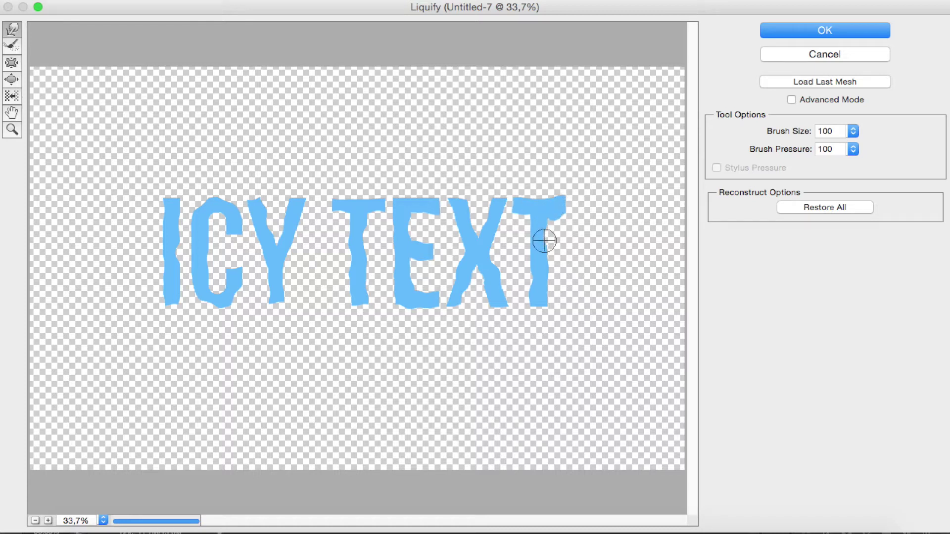
Step: At brush size 40, pull small drips down from the I, C, Y, T, E and X
double_click(825, 131)
type("40")
mouse_move(170, 303)
left_mouse_down()
mouse_move(172, 316)
mouse_move(228, 303)
left_mouse_up()
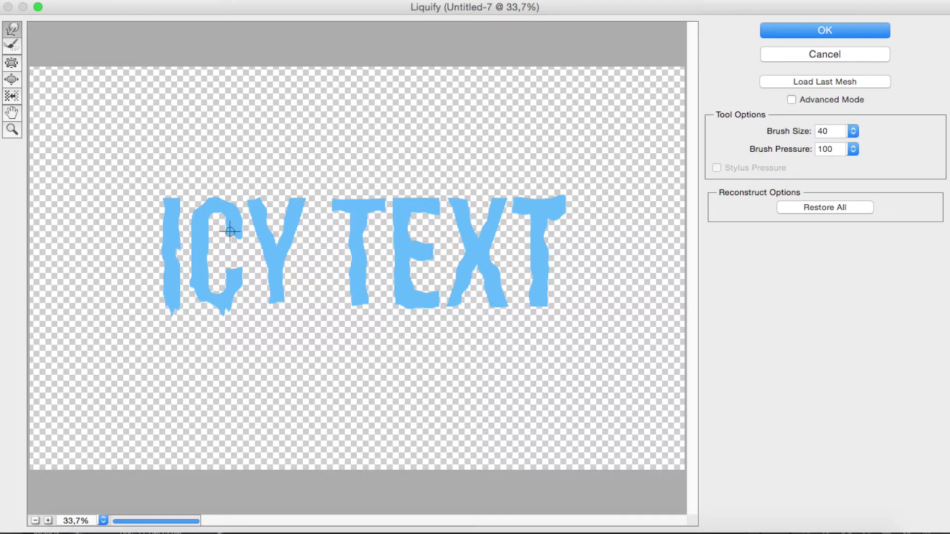
left_click_drag(299, 206, 302, 223)
left_click_drag(358, 299, 357, 312)
mouse_move(338, 210)
left_mouse_down()
mouse_move(338, 223)
mouse_move(384, 221)
left_mouse_up()
left_click_drag(424, 254, 424, 268)
left_click_drag(437, 300, 434, 319)
mouse_move(491, 293)
left_mouse_down()
mouse_move(489, 310)
mouse_move(543, 313)
left_mouse_up()
left_click_drag(541, 239, 561, 256)
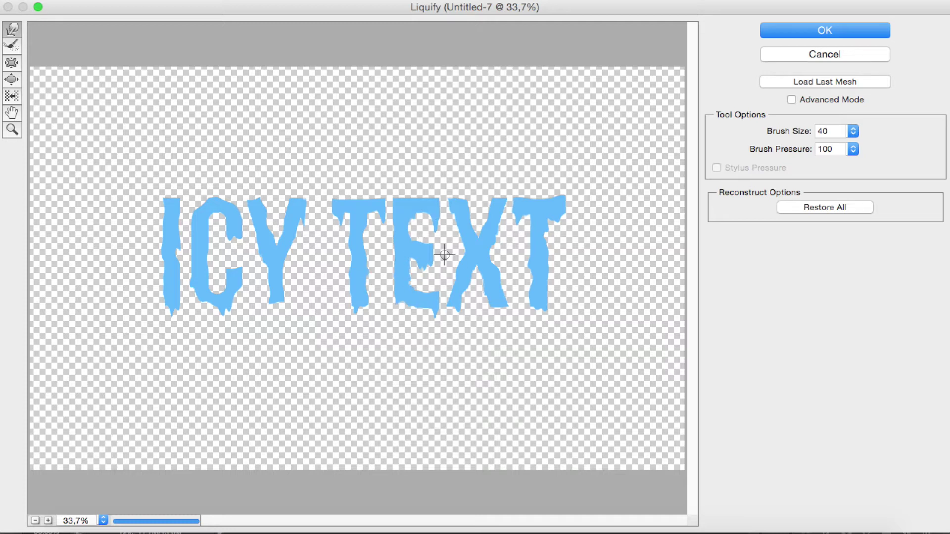
Step: Apply the Liquify warp and open the layer's Layer Style settings
left_click(823, 29)
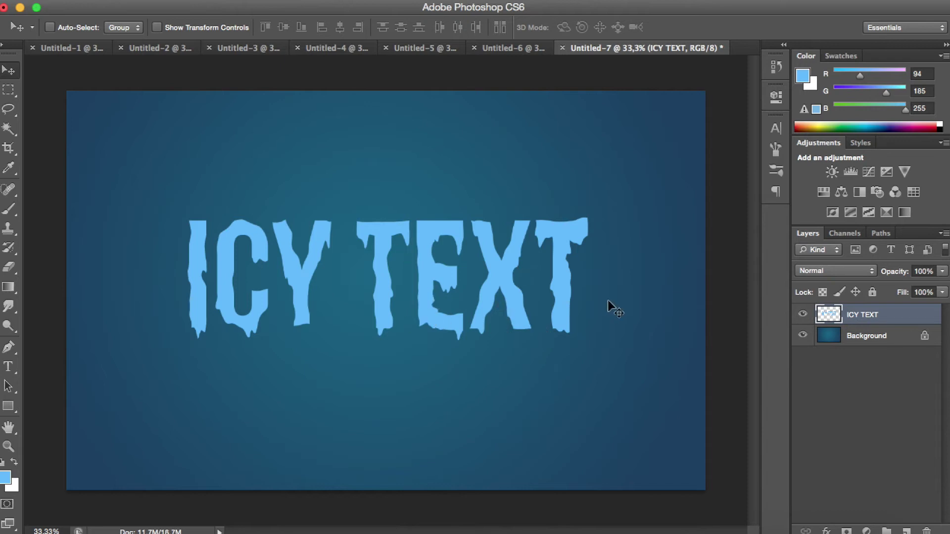
right_click(900, 321)
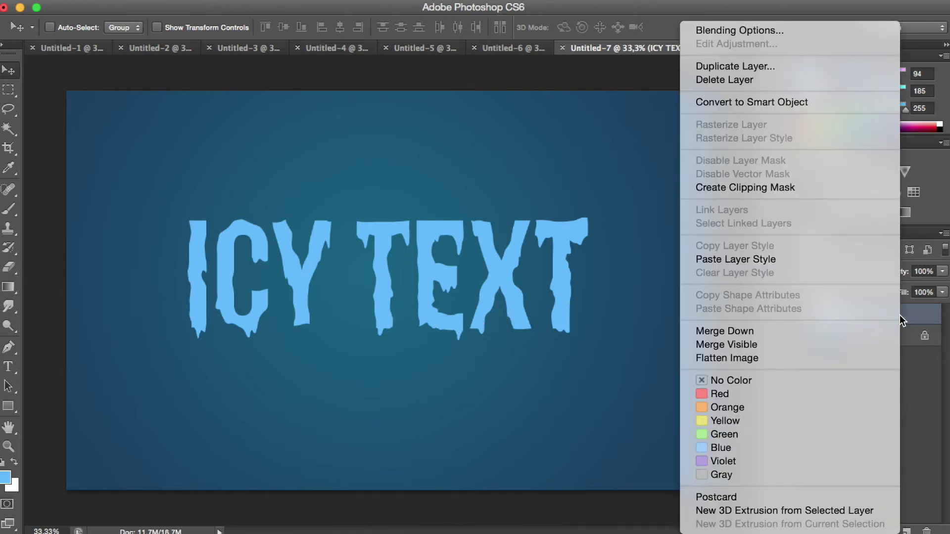
left_click(745, 30)
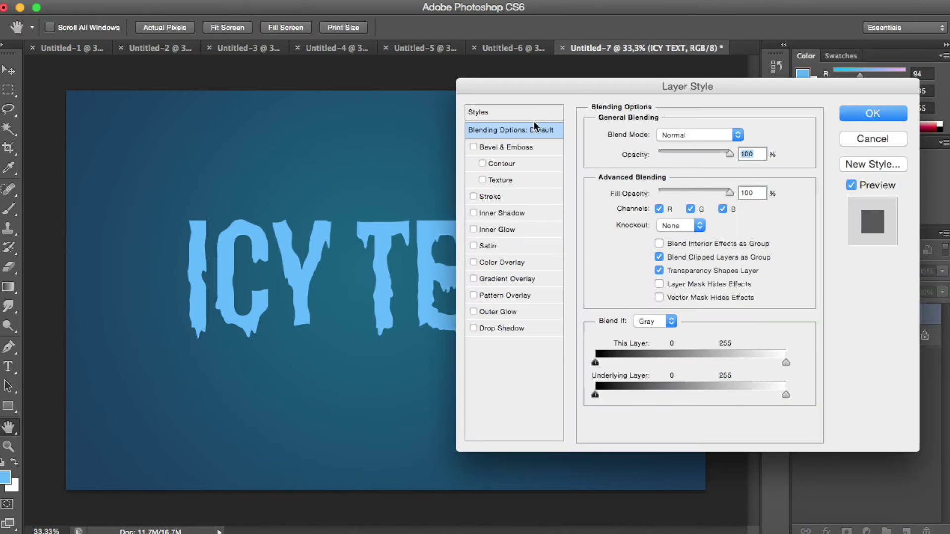
Step: Add a white Inner Glow, 46 px in size, to the ICY TEXT letters
left_click(473, 230)
mouse_move(525, 87)
left_mouse_down()
mouse_move(667, 85)
mouse_move(661, 90)
left_mouse_up()
left_click(636, 232)
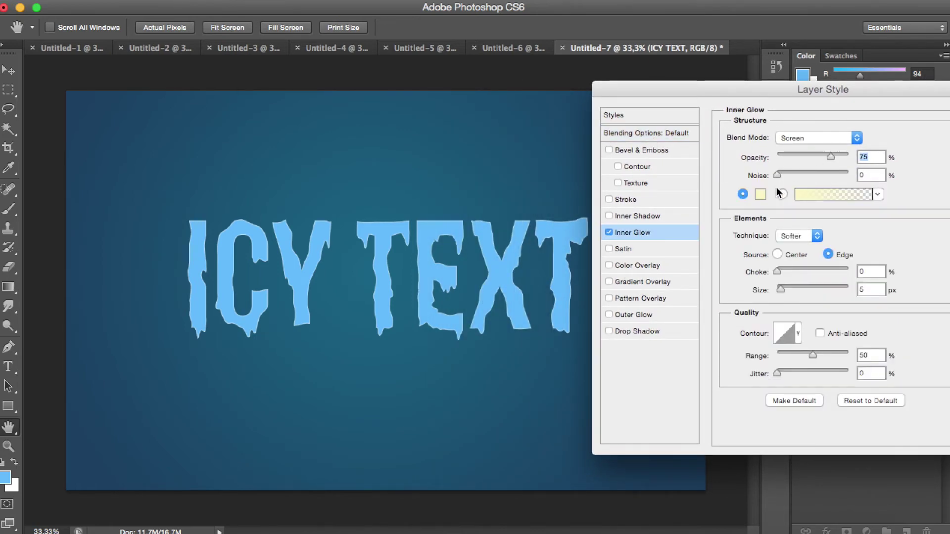
left_click(760, 194)
left_click_drag(657, 193, 499, 107)
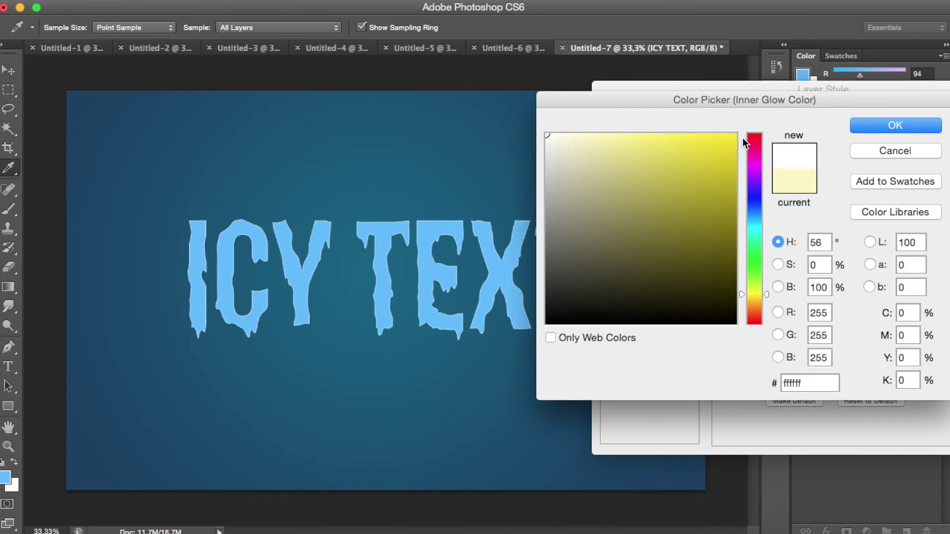
left_click(891, 124)
left_click_drag(783, 289, 793, 289)
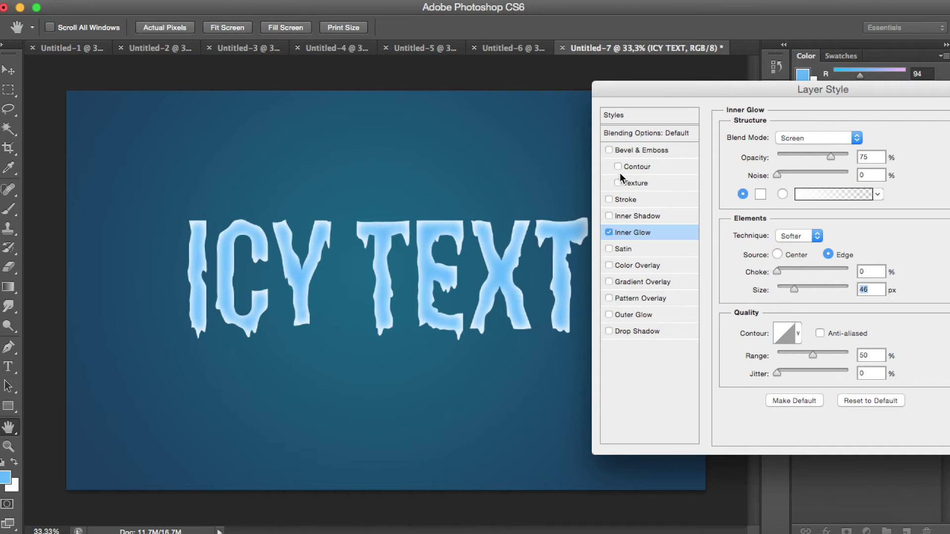
Step: Add a Chisel Hard bevel of 150 px with 0% shadow opacity and apply the style
left_click(609, 150)
left_click(643, 151)
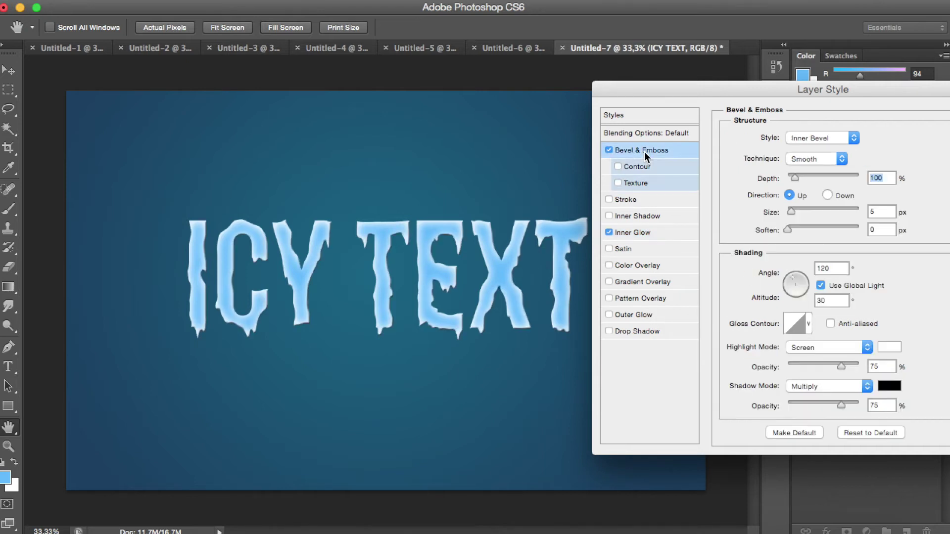
left_click(804, 159)
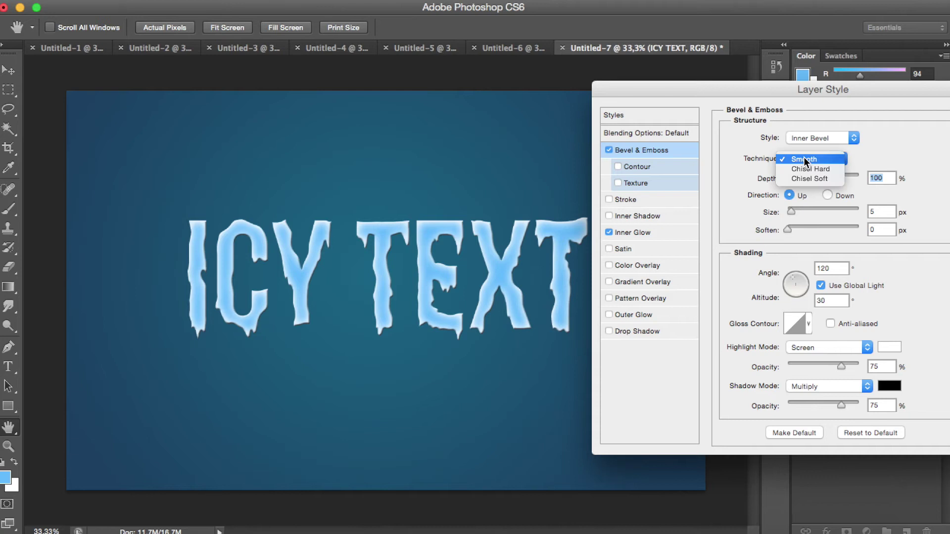
left_click(813, 168)
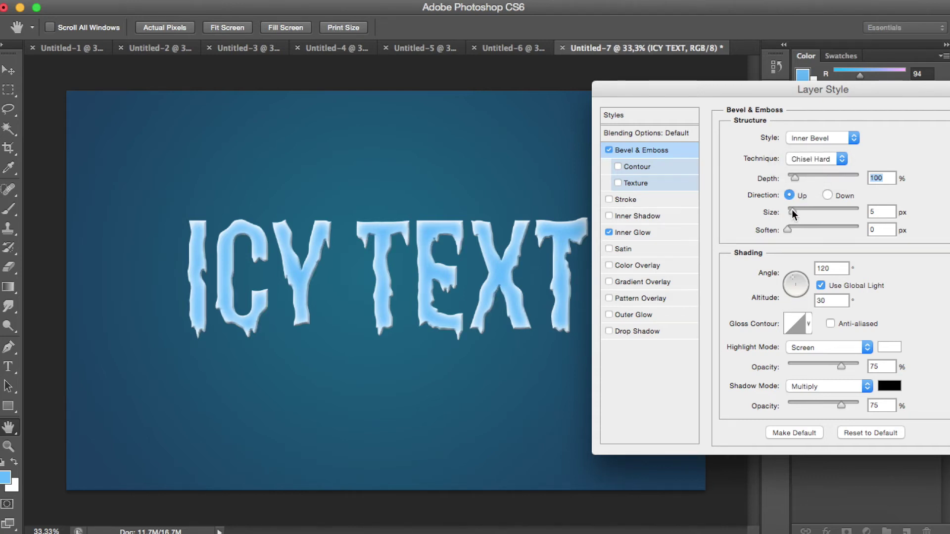
left_click_drag(791, 211, 835, 212)
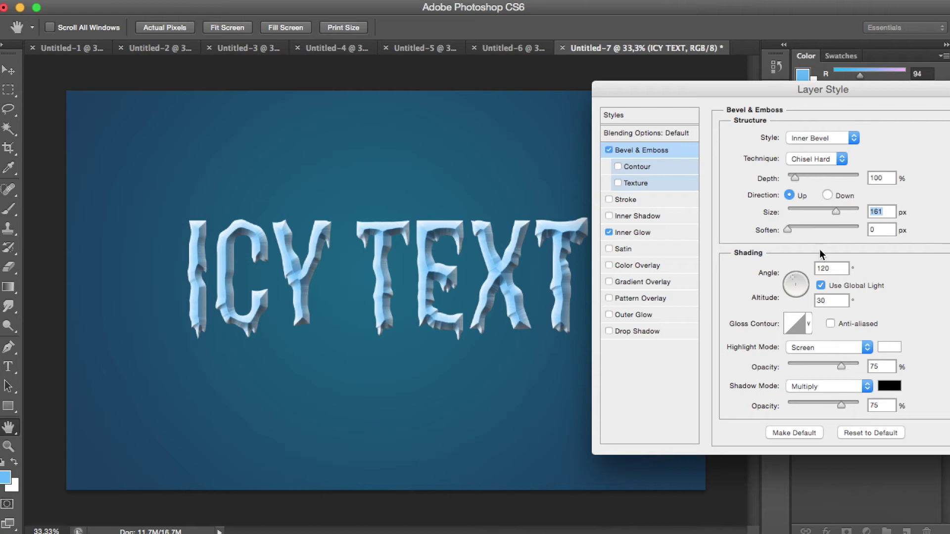
left_click_drag(842, 403, 759, 401)
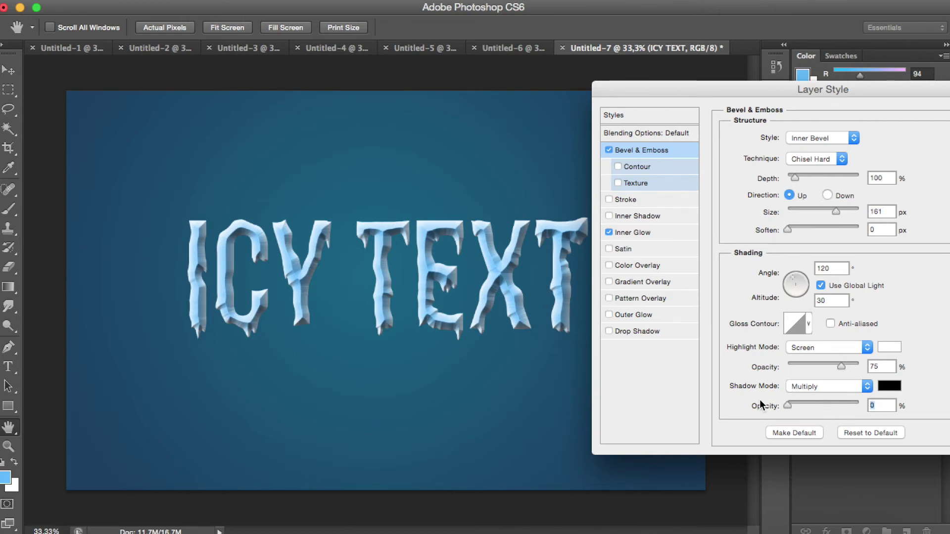
left_click_drag(835, 211, 831, 211)
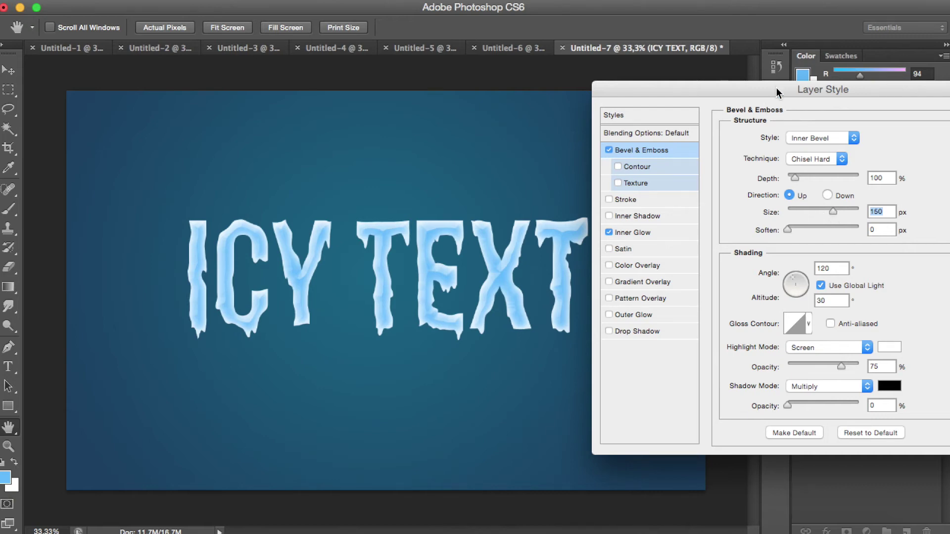
left_click_drag(776, 88, 650, 100)
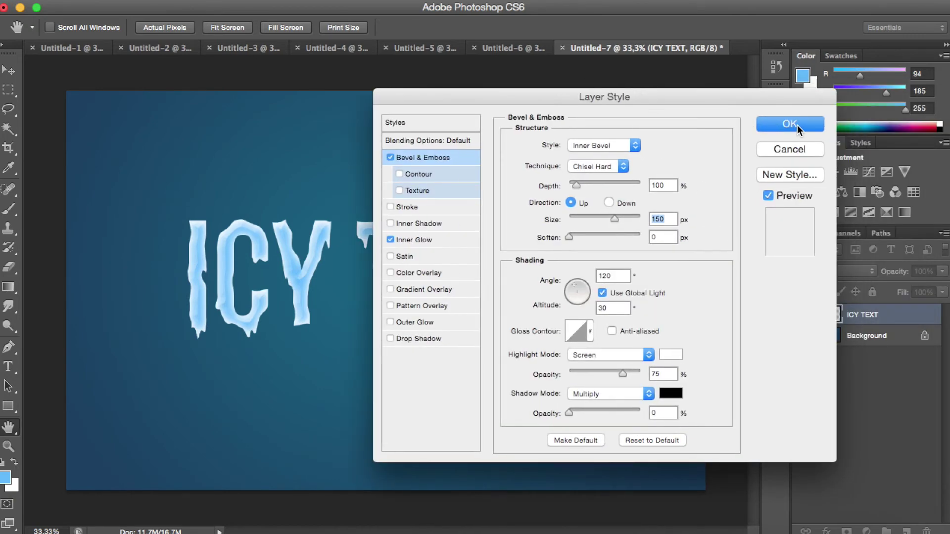
left_click(797, 124)
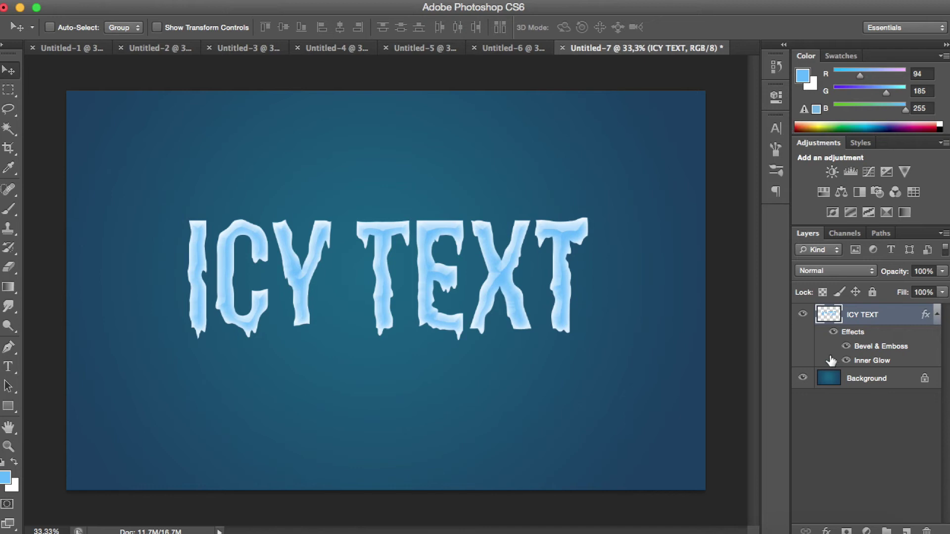
Step: Duplicate ICY TEXT and enlarge the original underneath to about 108.7% around its centre
left_click_drag(871, 321, 907, 531)
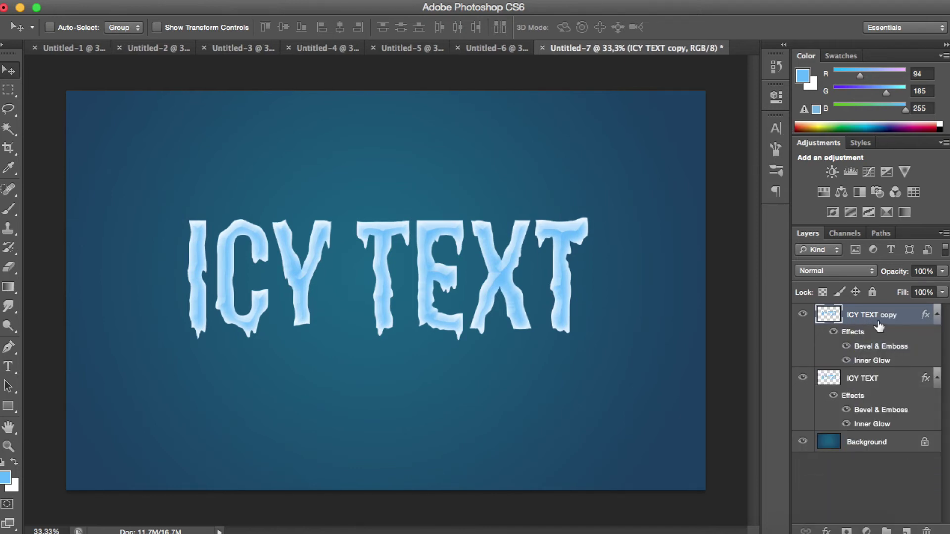
left_click(877, 379)
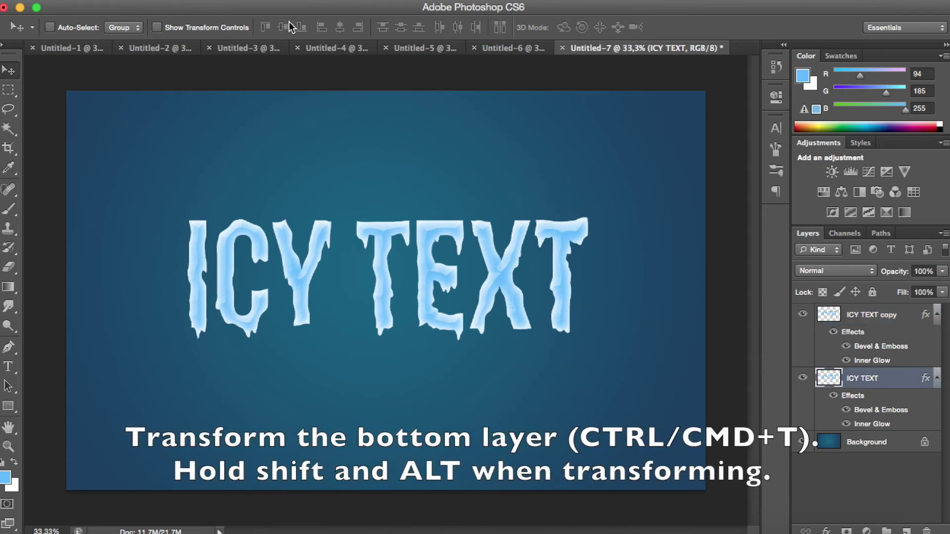
key("ctrl+t")
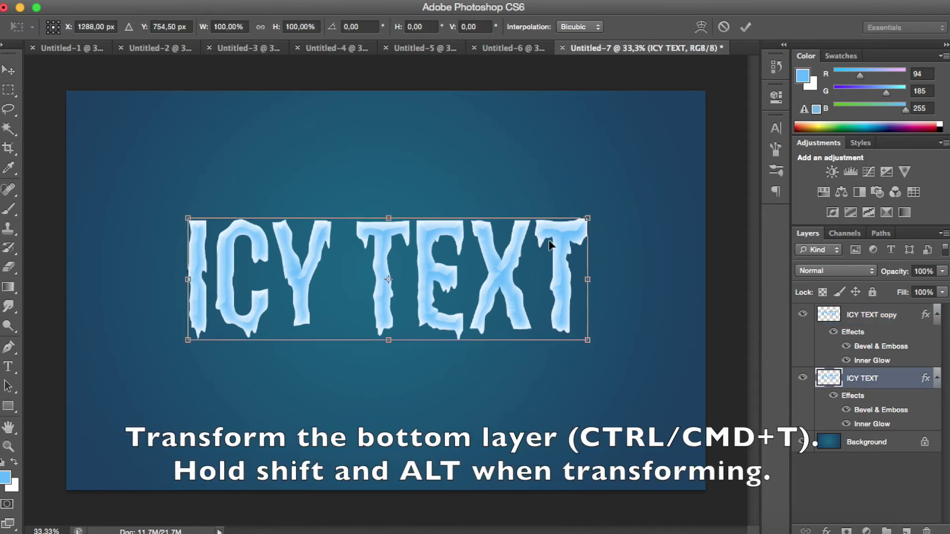
left_click_drag(590, 218, 607, 214)
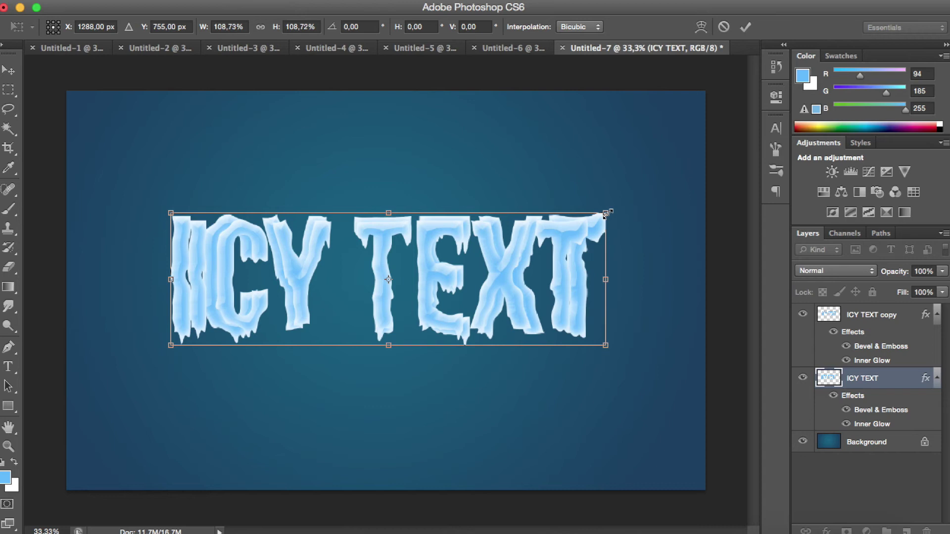
key("Return")
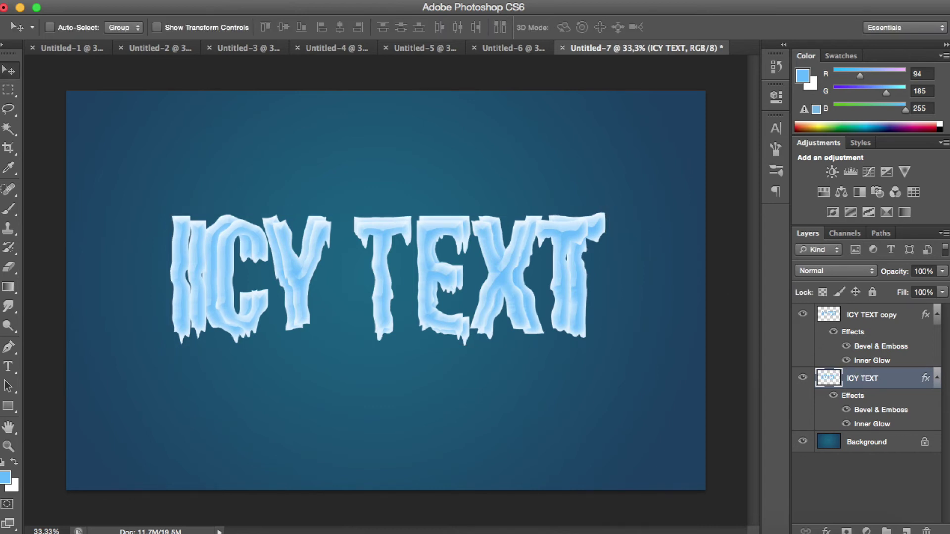
left_click(346, 0)
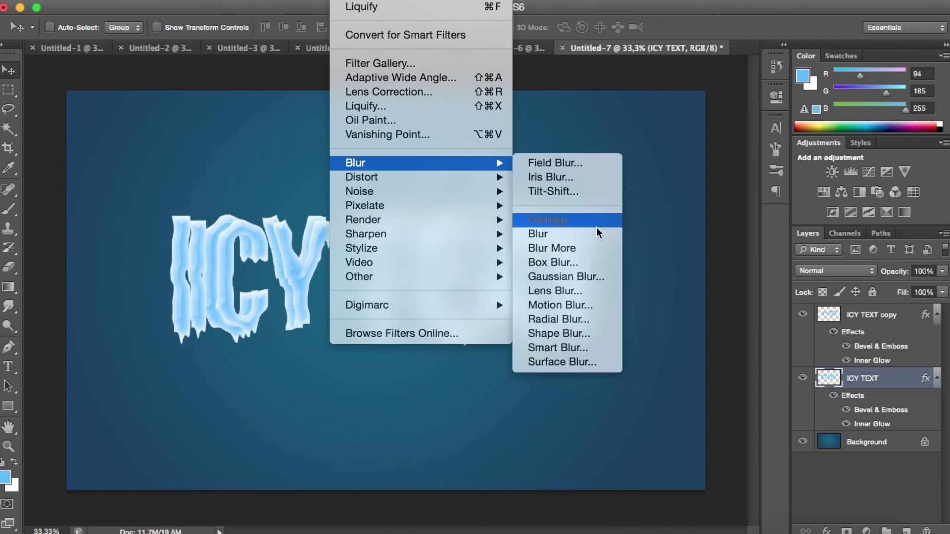
Step: Apply a Gaussian blur of about 24.7 px to the lower ICY TEXT layer
left_click(582, 280)
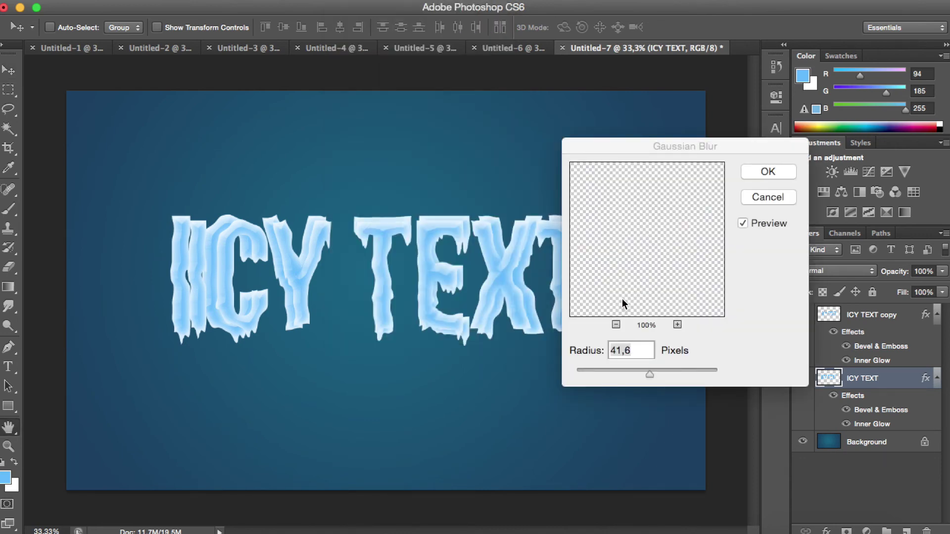
left_click_drag(647, 373, 639, 370)
left_click(788, 172)
Step: Lower the blurred layer's opacity to 16% and shrink it to about 96%
left_click(942, 271)
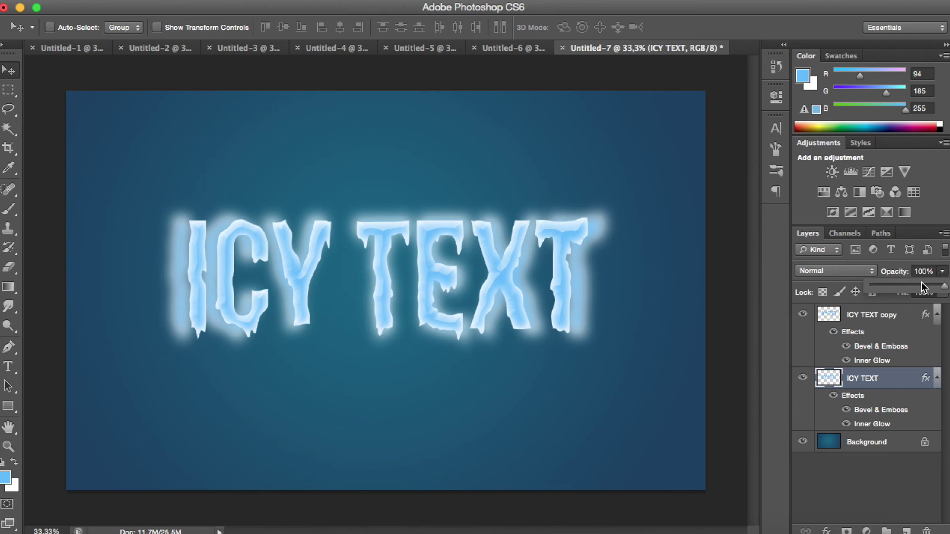
left_click_drag(886, 285, 882, 284)
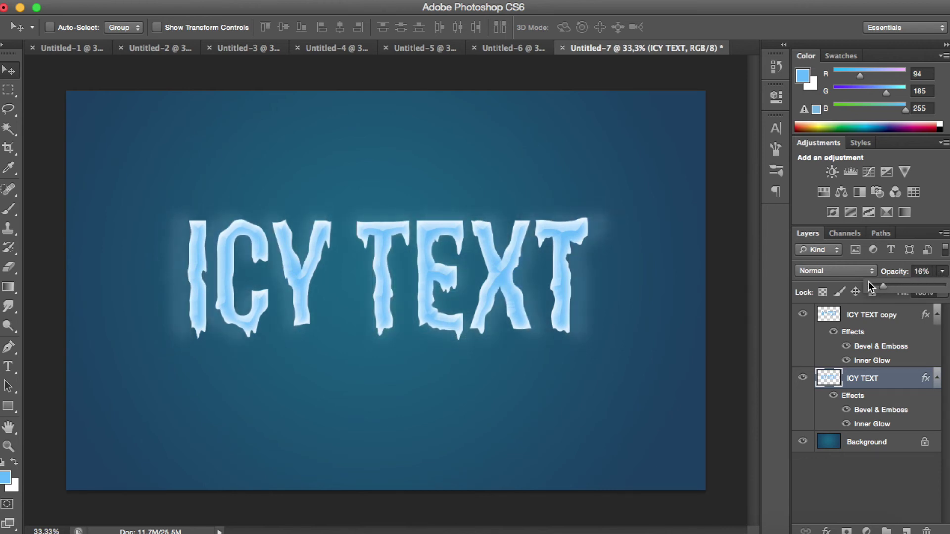
key("ctrl+t")
left_click_drag(621, 198, 613, 201)
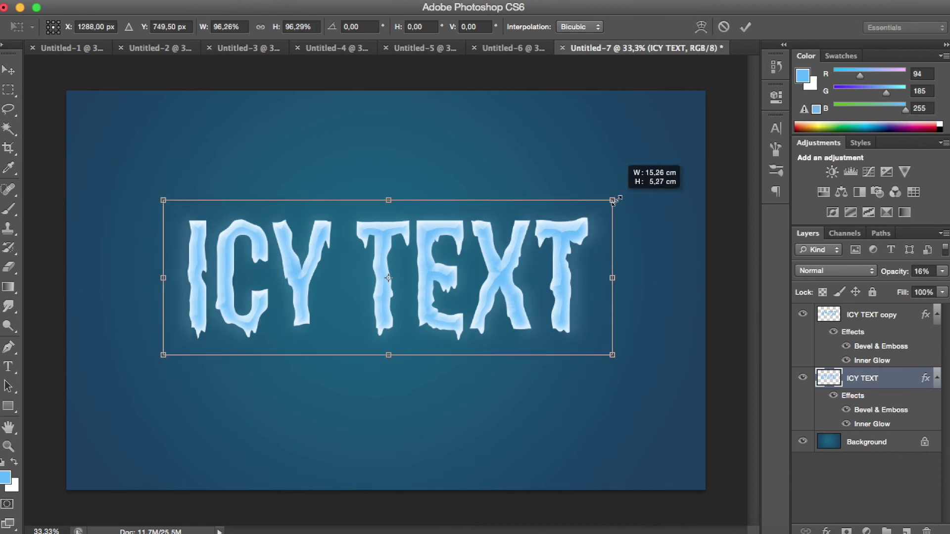
left_click_drag(613, 201, 615, 199)
key("Return")
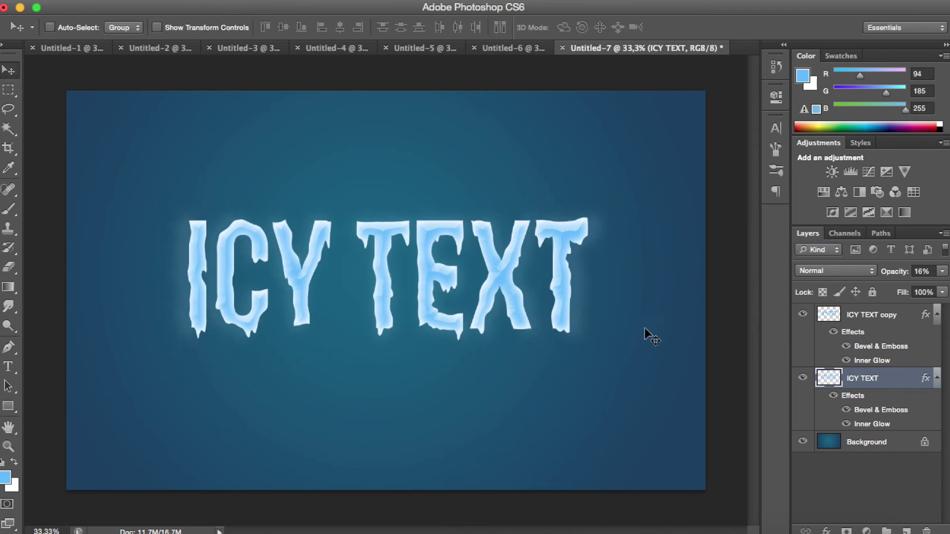
Step: Give the ICY TEXT copy layer a Multiply drop shadow with 65 px size, 44% opacity and 5 px distance
left_click(905, 323)
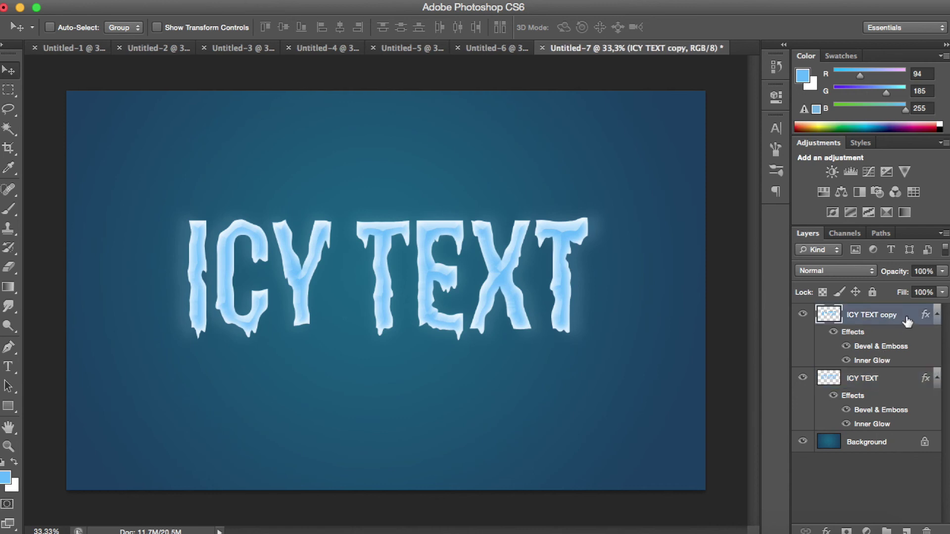
double_click(906, 321)
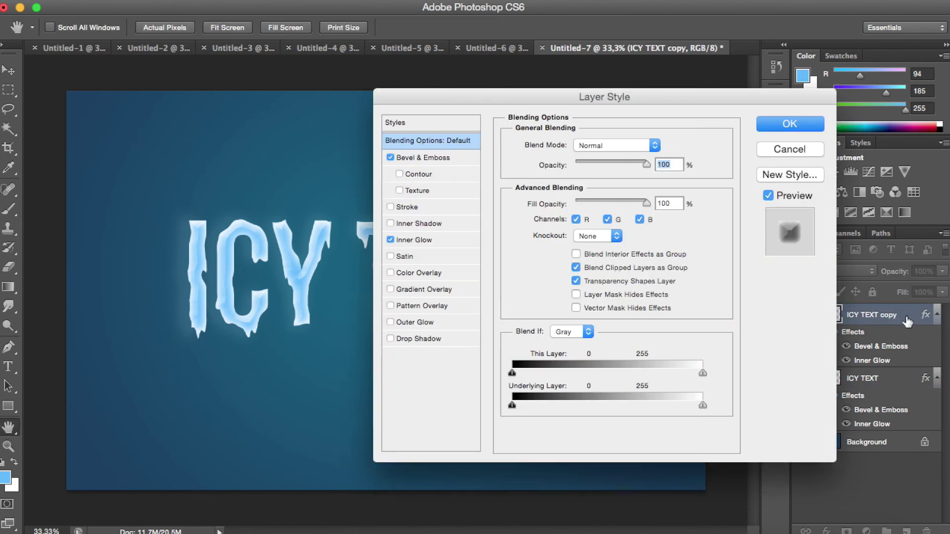
left_click_drag(657, 96, 778, 102)
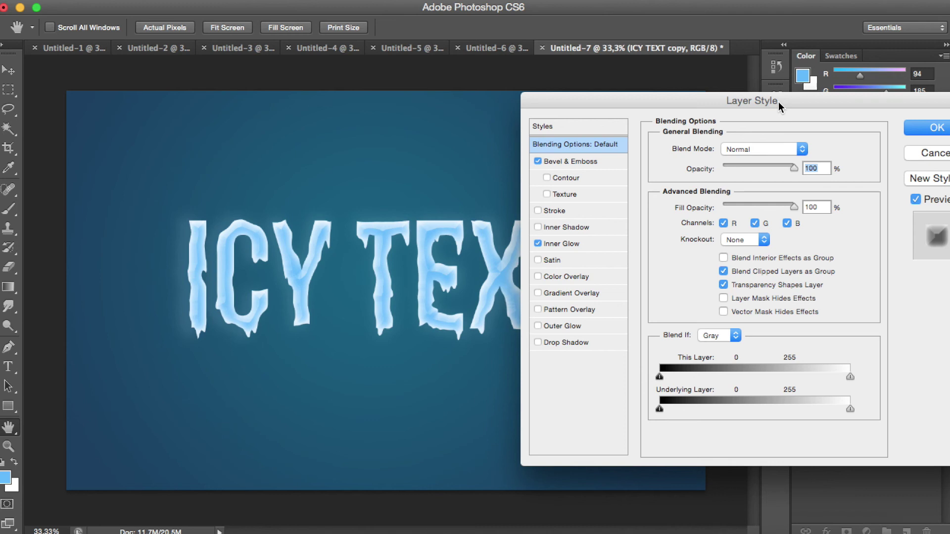
left_click(538, 342)
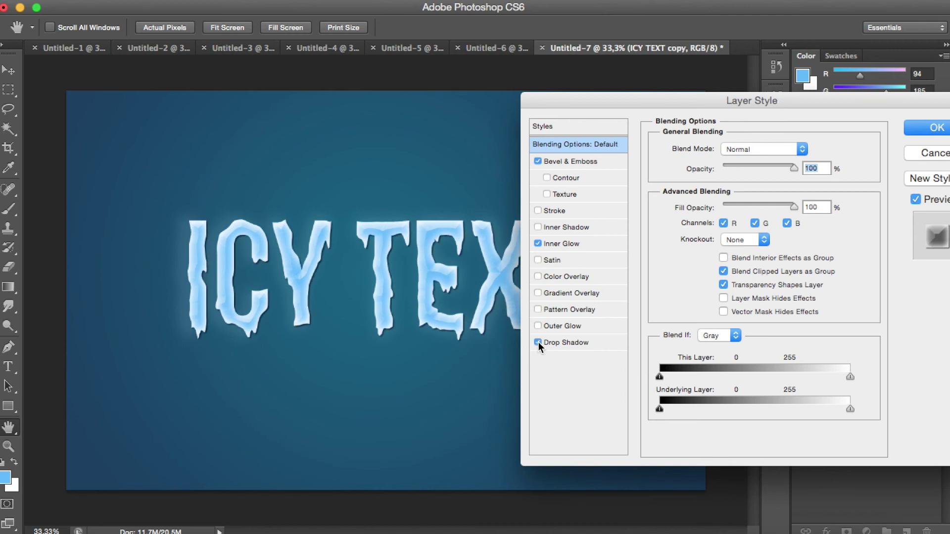
left_click(574, 342)
mouse_move(710, 251)
left_mouse_down()
mouse_move(734, 251)
mouse_move(725, 252)
left_mouse_up()
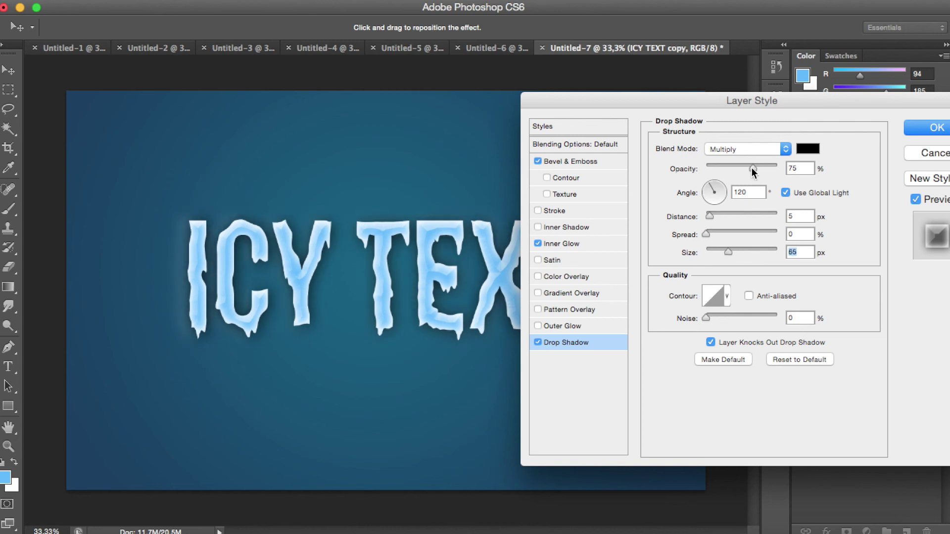
left_click_drag(729, 167, 740, 167)
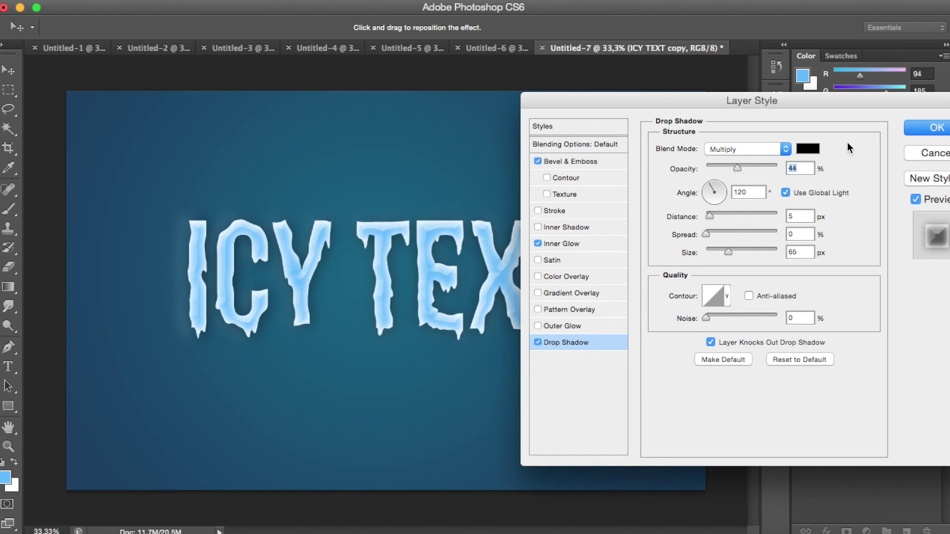
left_click(922, 132)
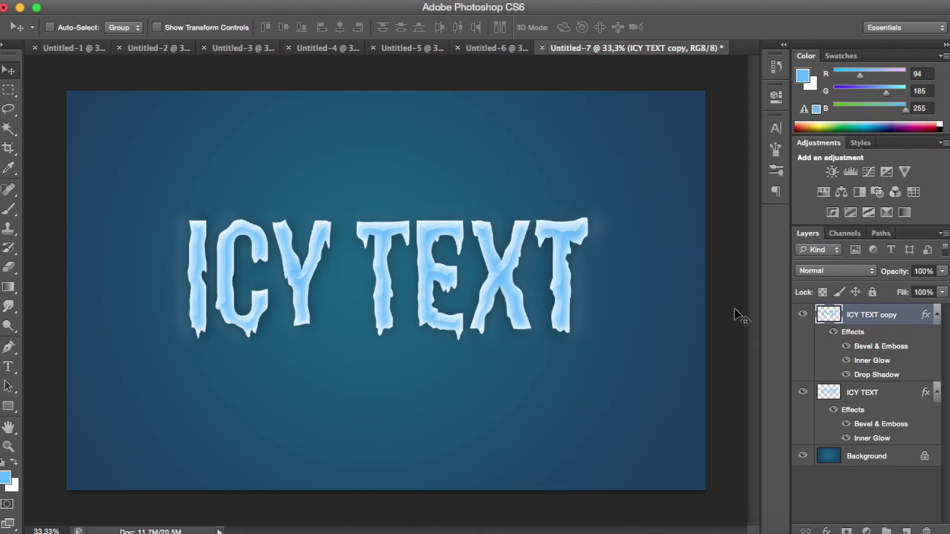